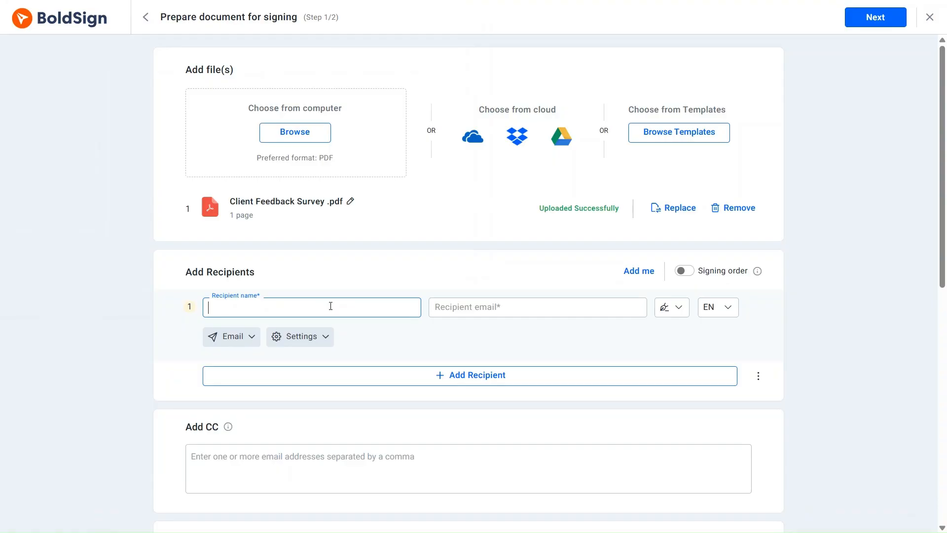
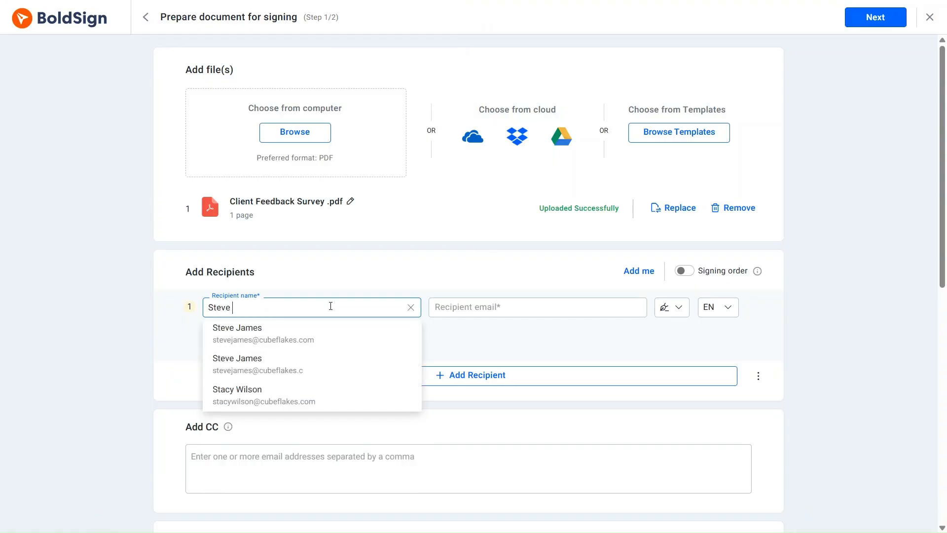
# Add the first recipient by entering their name and choosing the matching contact suggestion with its e-mail
pyautogui.click(309, 335)
# Continue from the document preparation page to the field configuration step
pyautogui.scroll(-6, 309, 335)
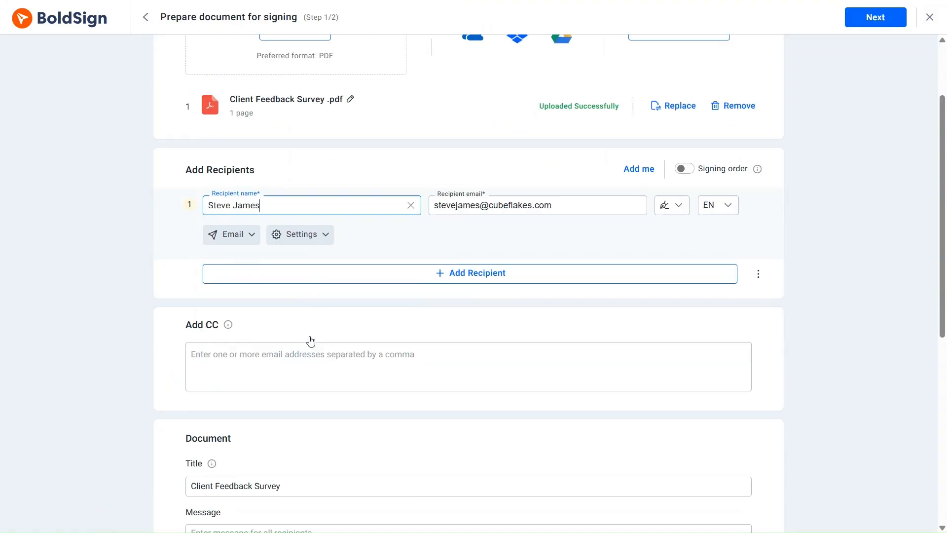
pyautogui.scroll(6, 309, 338)
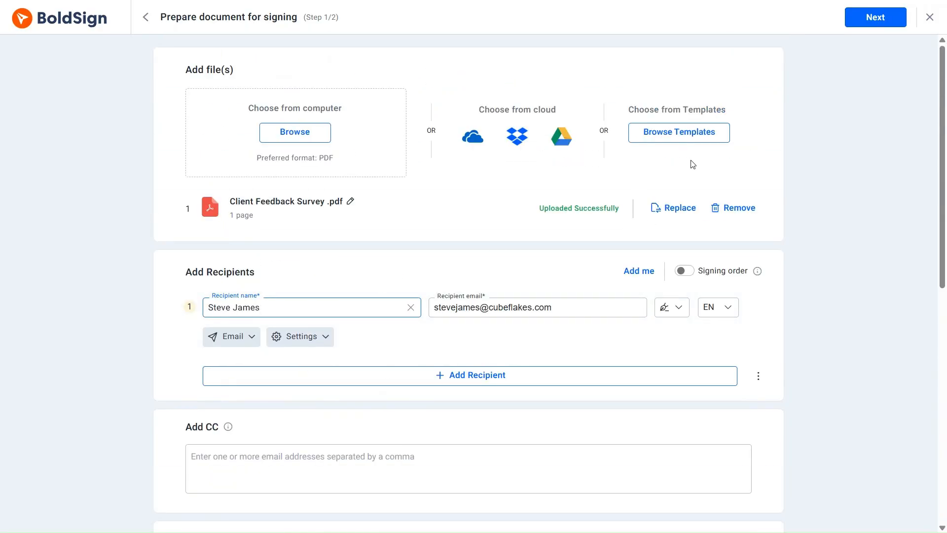
pyautogui.click(873, 17)
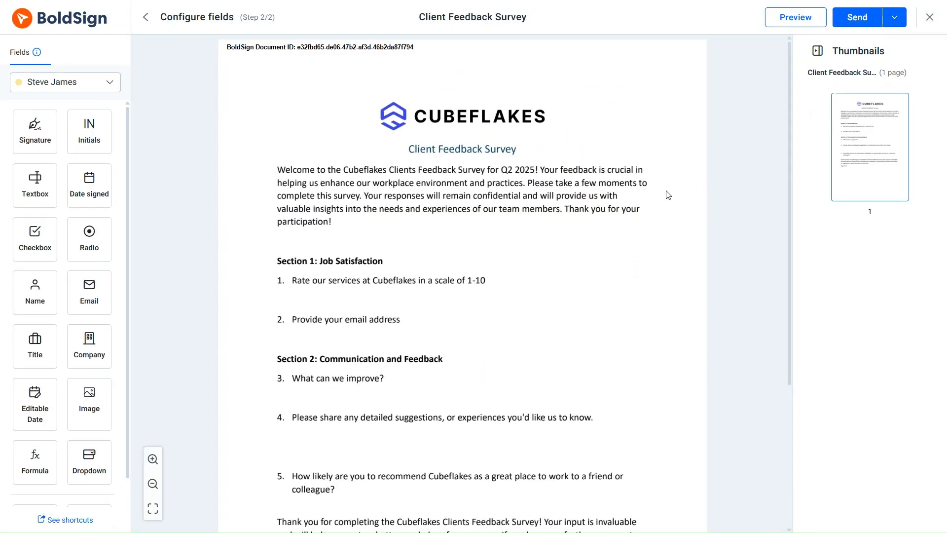
# Place a textbox field below each of the five survey questions
pyautogui.scroll(-3, 667, 194)
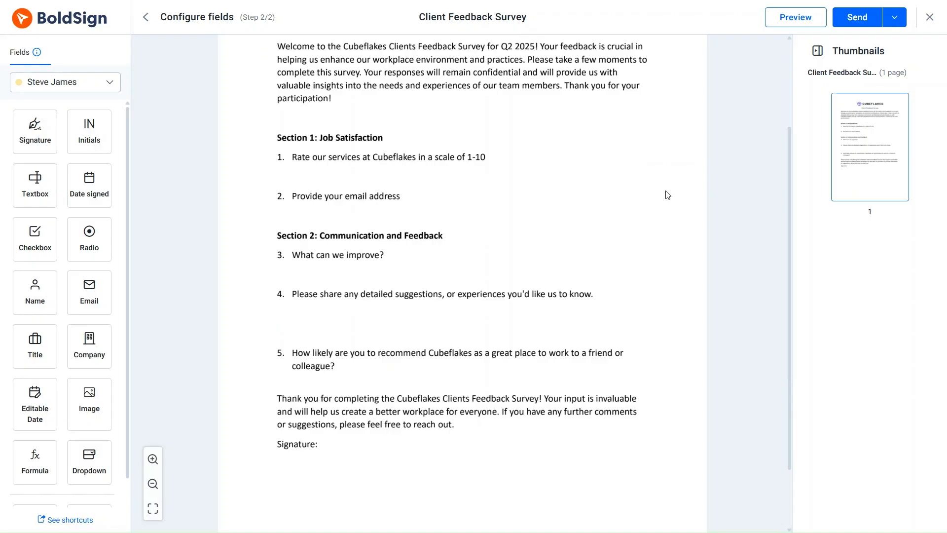
pyautogui.press('t')
pyautogui.click(316, 176)
pyautogui.press('t')
pyautogui.click(317, 213)
pyautogui.press('t')
pyautogui.click(317, 271)
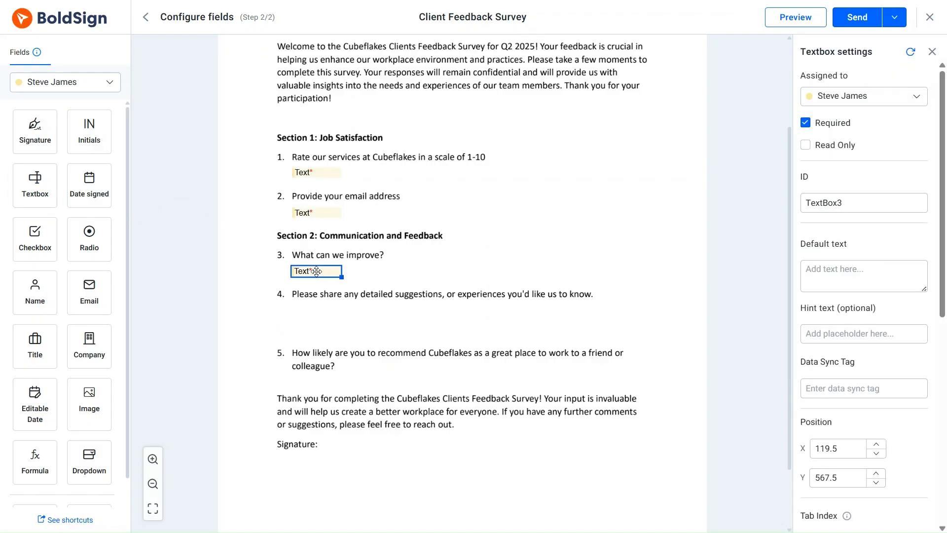
pyautogui.press('t')
pyautogui.click(316, 310)
pyautogui.press('t')
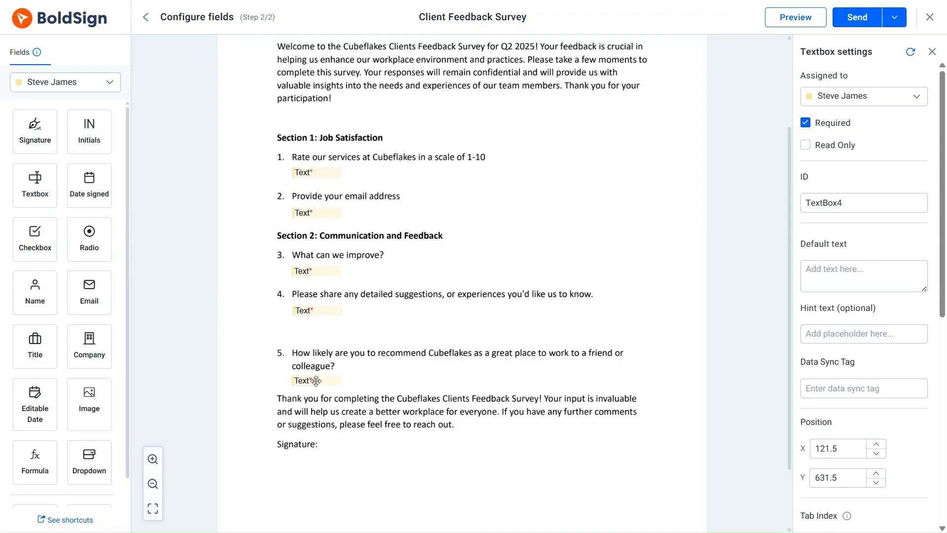
pyautogui.click(316, 381)
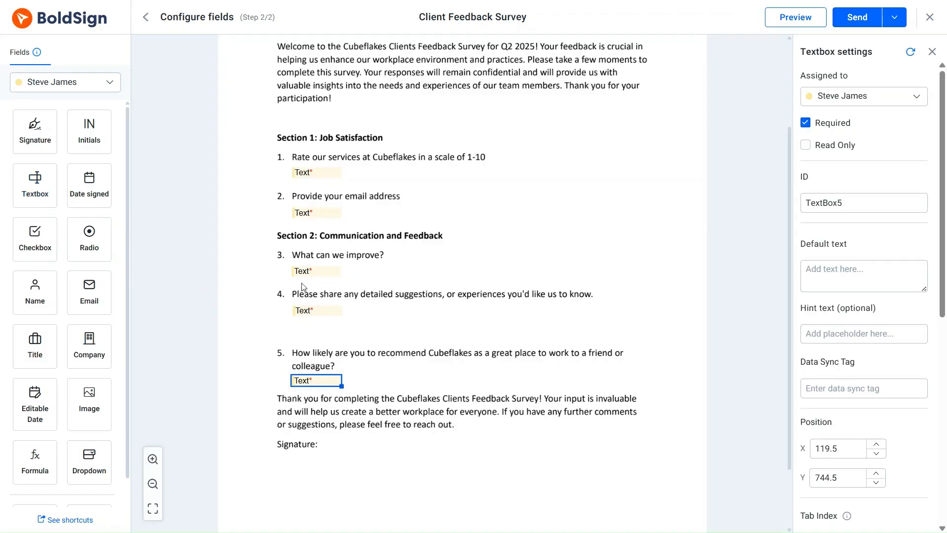
# Set the resize type of the question 1 textbox to Fixed Size
pyautogui.click(319, 172)
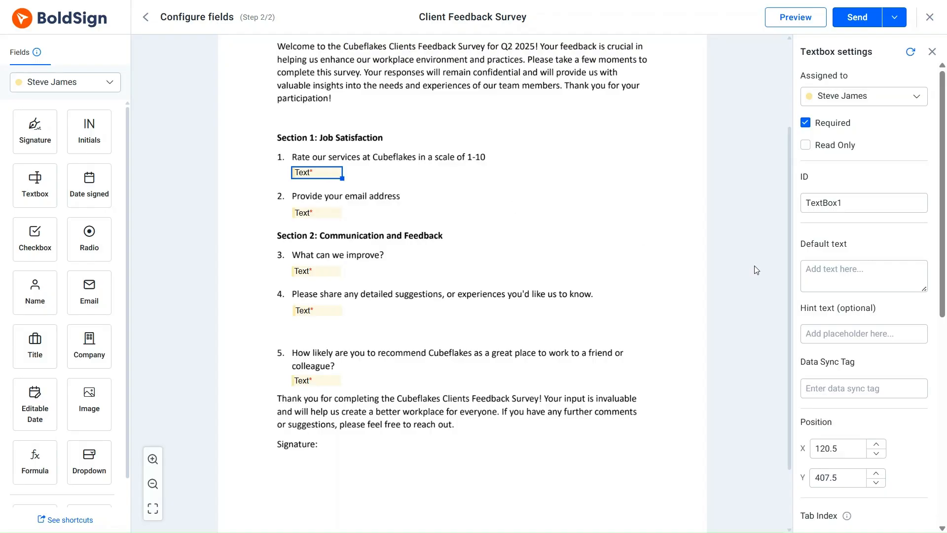
pyautogui.scroll(-8, 864, 345)
pyautogui.click(916, 411)
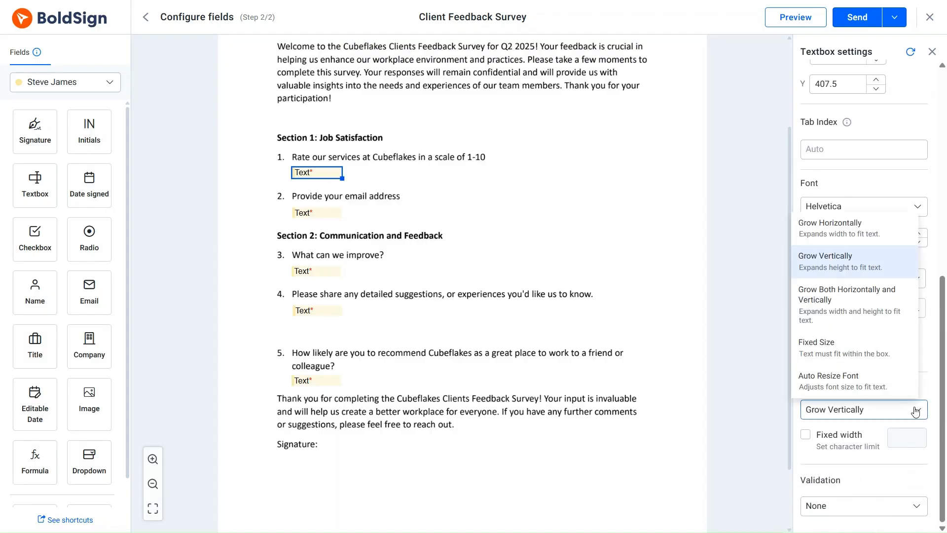
pyautogui.click(829, 344)
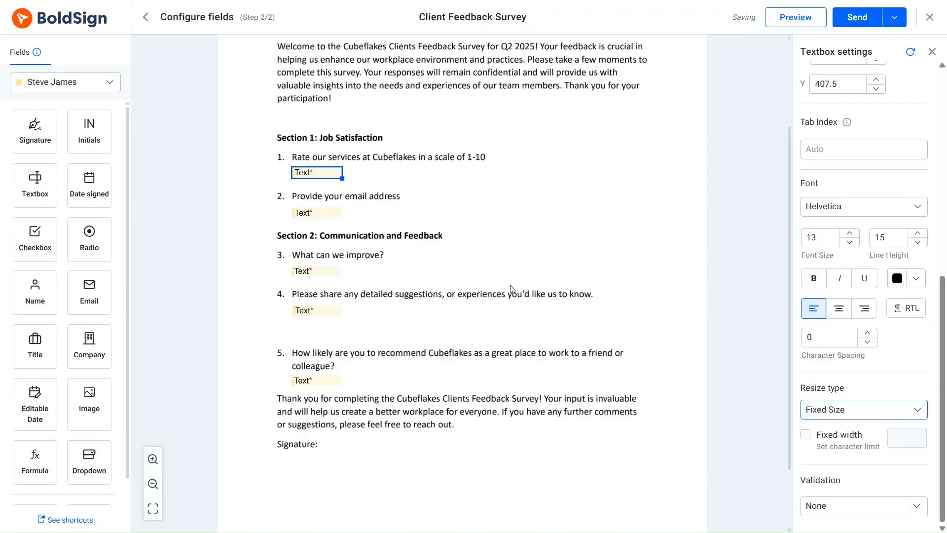
# Set the resize type of the email address textbox to Grow Horizontally
pyautogui.click(330, 214)
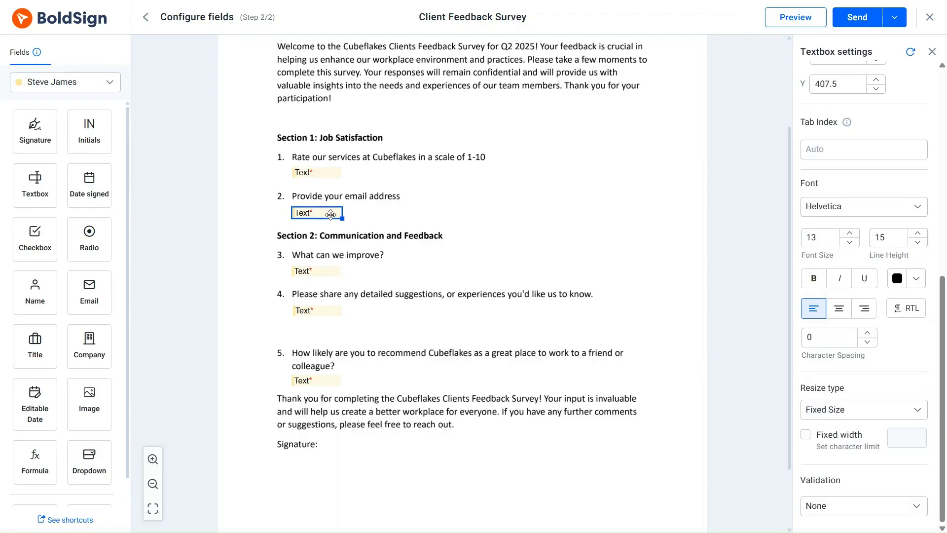
pyautogui.click(910, 417)
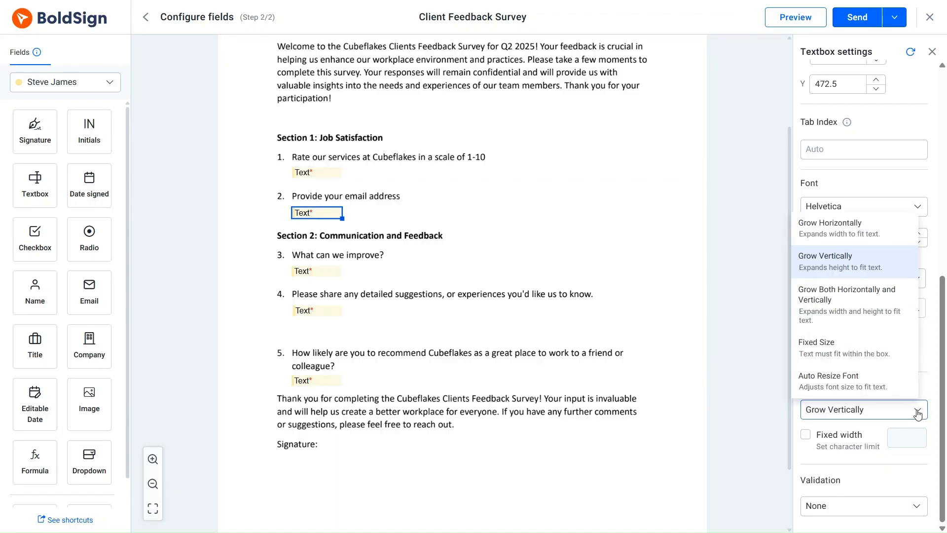
pyautogui.click(827, 226)
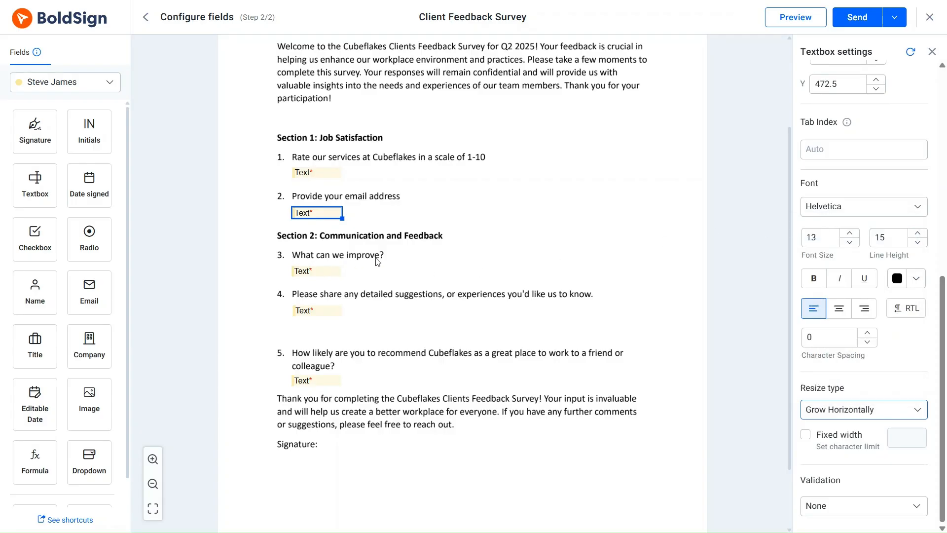
# Set the resize type of the question 4 textbox to Grow Both Horizontally and Vertically
pyautogui.click(324, 271)
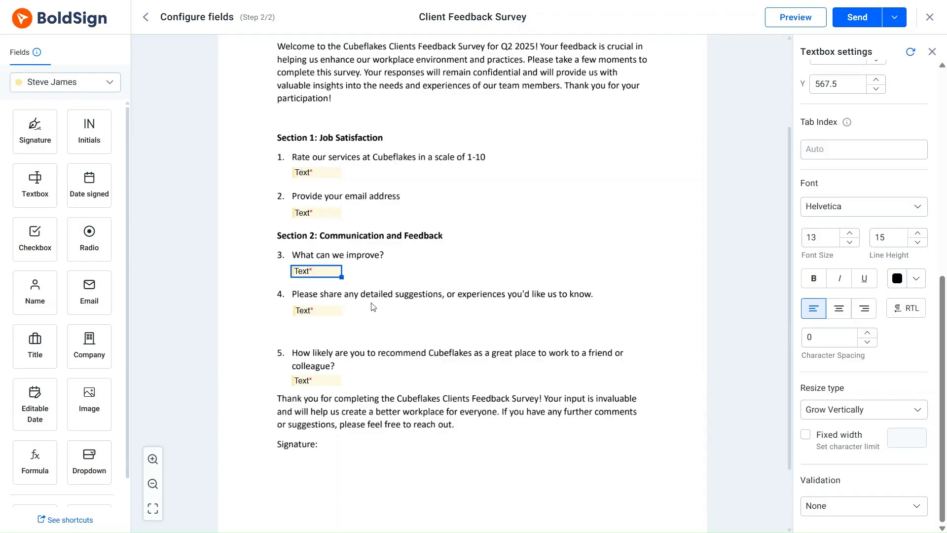
pyautogui.click(330, 311)
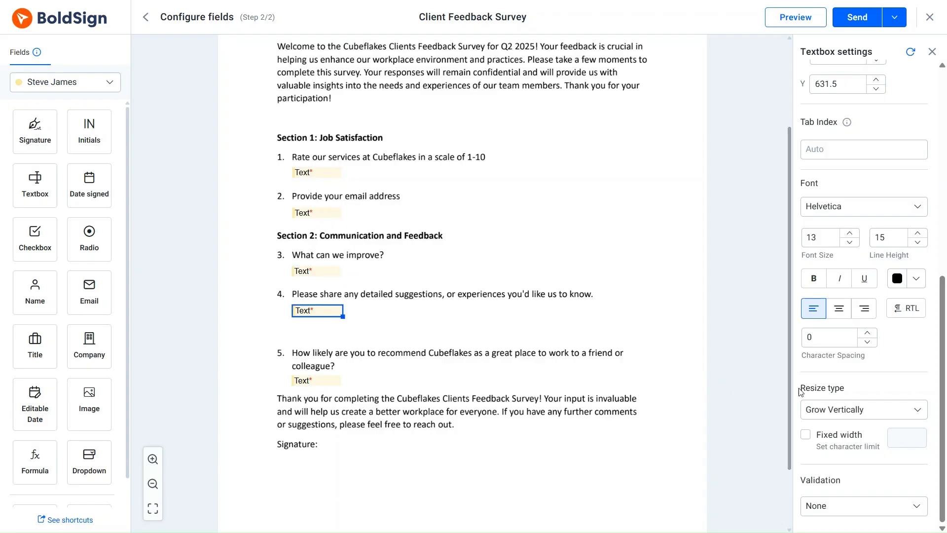
pyautogui.click(911, 409)
pyautogui.click(853, 298)
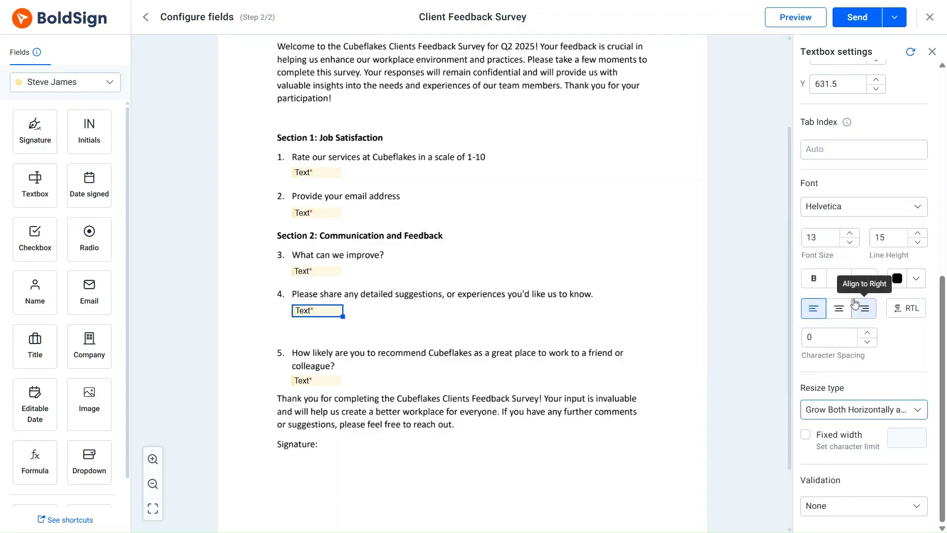
# Set the resize type of the question 5 textbox to Auto Resize Font
pyautogui.click(332, 383)
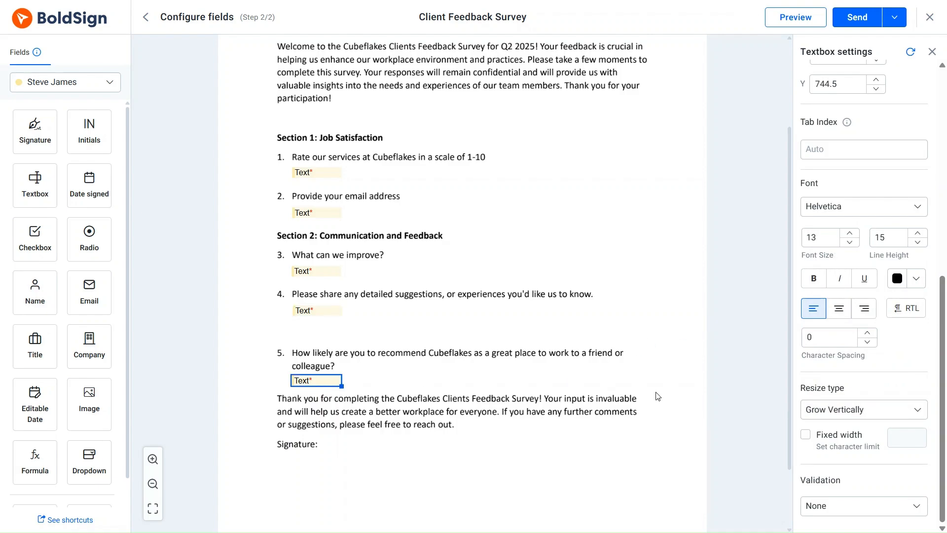
pyautogui.click(910, 411)
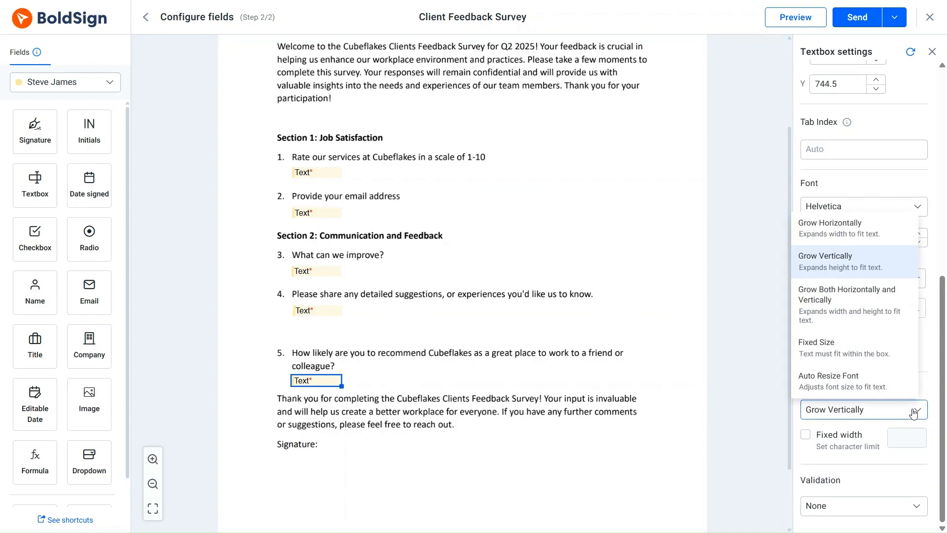
pyautogui.click(850, 383)
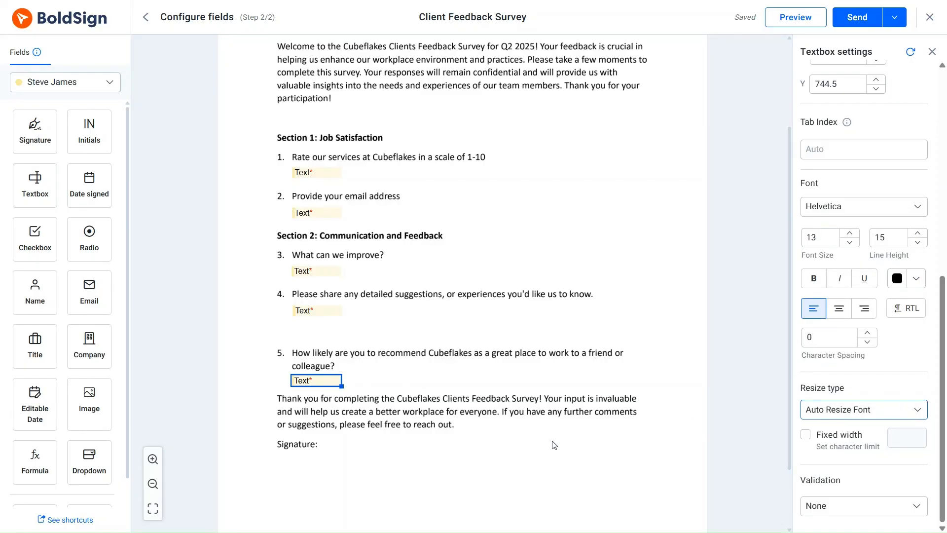
# Place a Signature field next to the Signature label at the end of the document
pyautogui.scroll(-2, 551, 447)
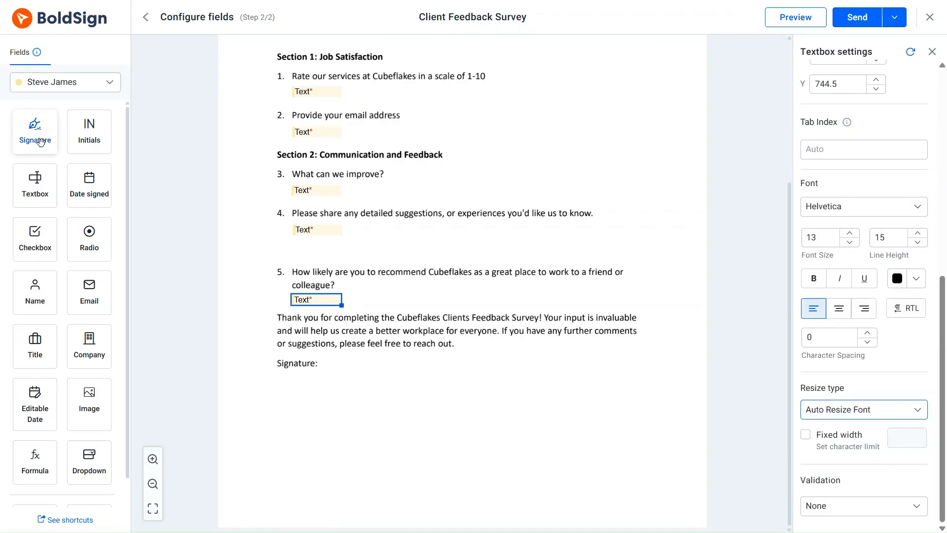
pyautogui.moveTo(34, 129); pyautogui.dragTo(365, 361)
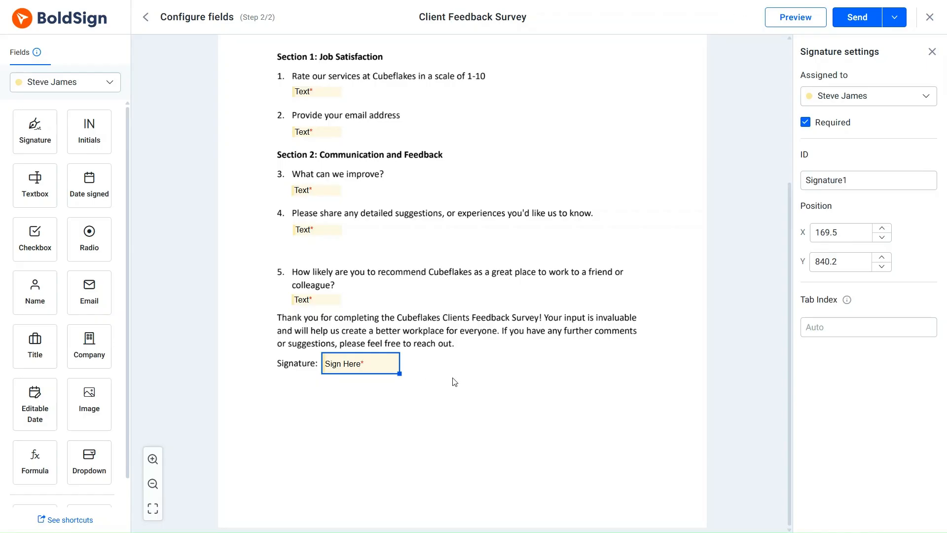
# Send the Client Feedback Survey document to the recipient
pyautogui.scroll(5, 455, 383)
pyautogui.click(857, 17)
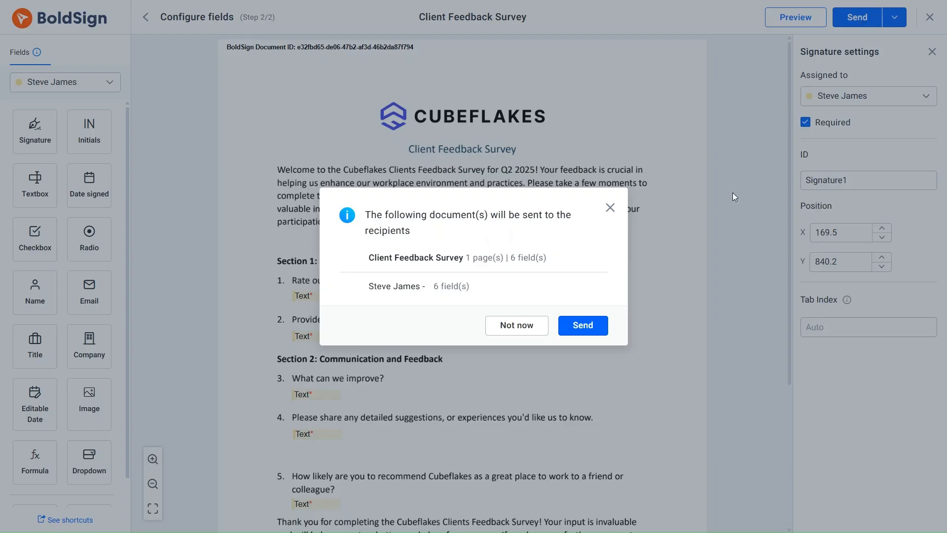
pyautogui.click(587, 328)
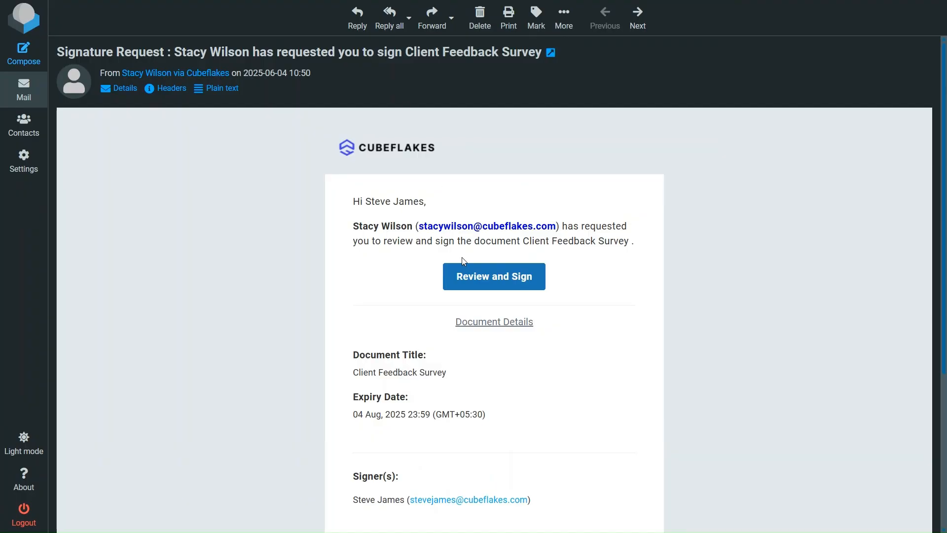
# Open the signing request from the e-mail and accept the Electronic Signature Disclosure Terms to continue
pyautogui.click(465, 274)
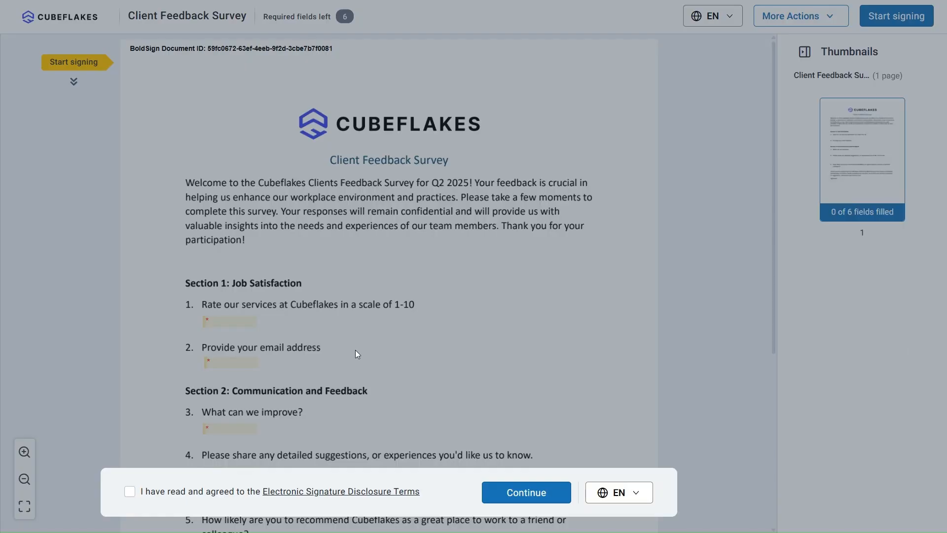
pyautogui.click(129, 491)
pyautogui.click(518, 495)
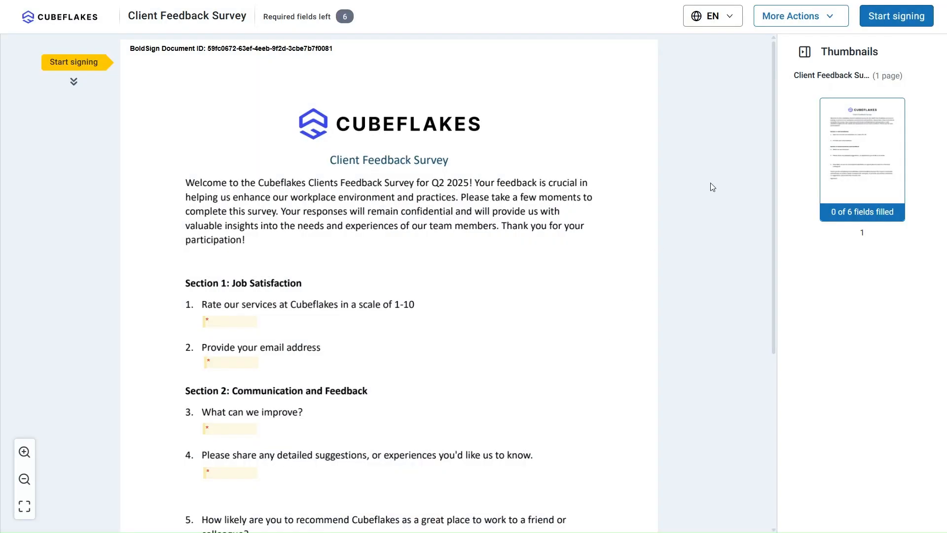
# Start signing and enter 9/10 as the rating for the first survey question
pyautogui.click(876, 21)
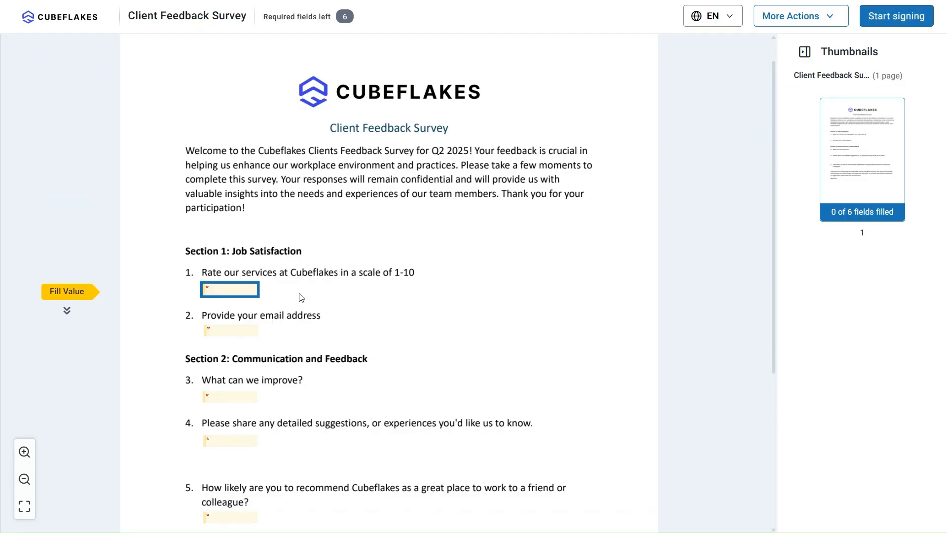
pyautogui.click(238, 287)
pyautogui.write('9')
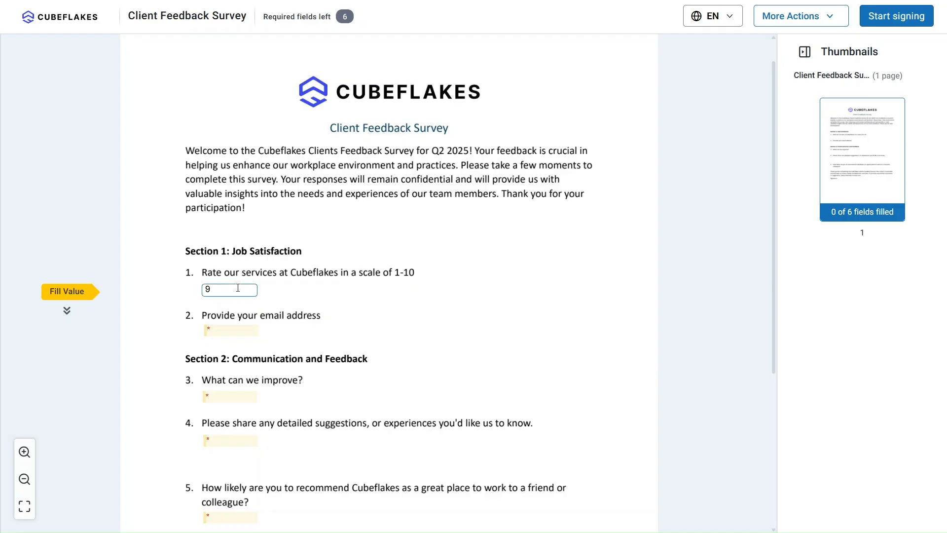
pyautogui.write('/10')
pyautogui.click(270, 295)
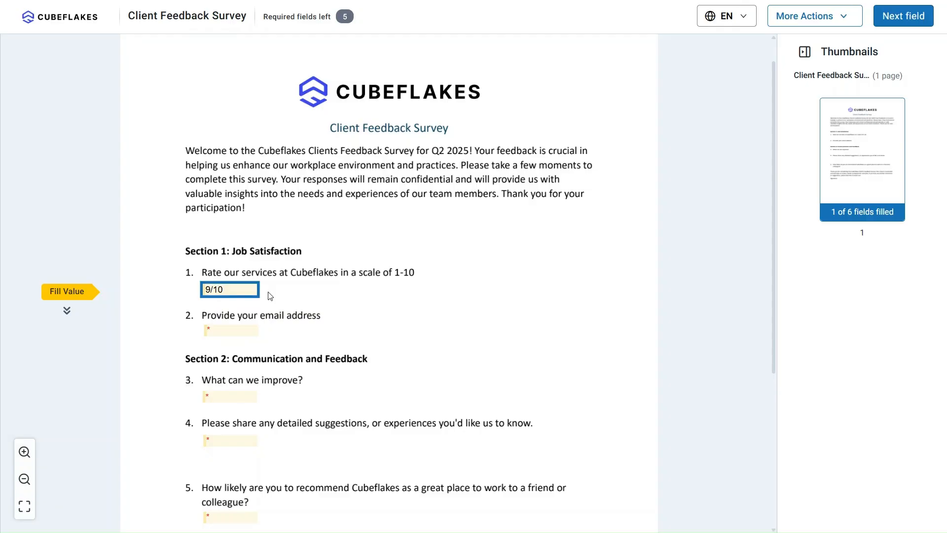
# Fill the email address field with the signer's e-mail address
pyautogui.click(241, 330)
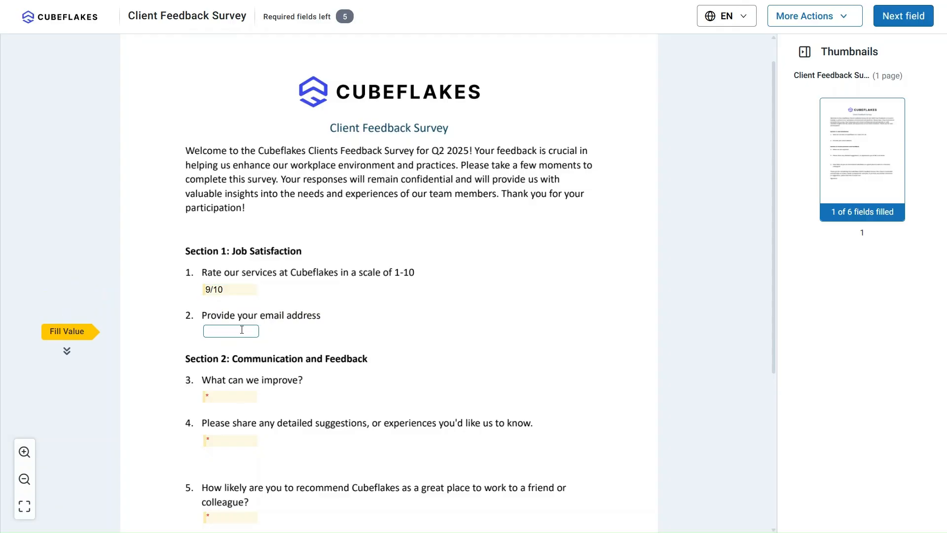
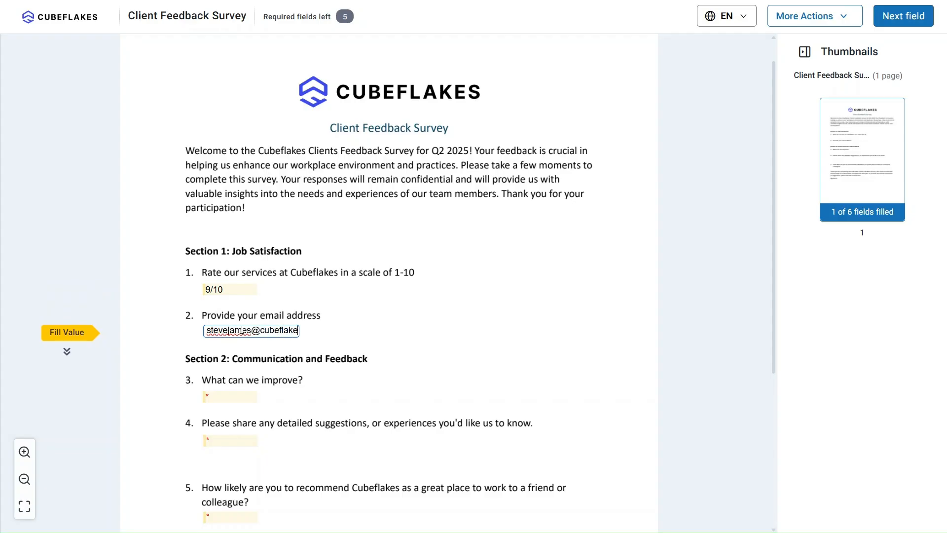
# Answer the improvement question with "Fast replies" and "App stability" on separate lines
pyautogui.click(247, 394)
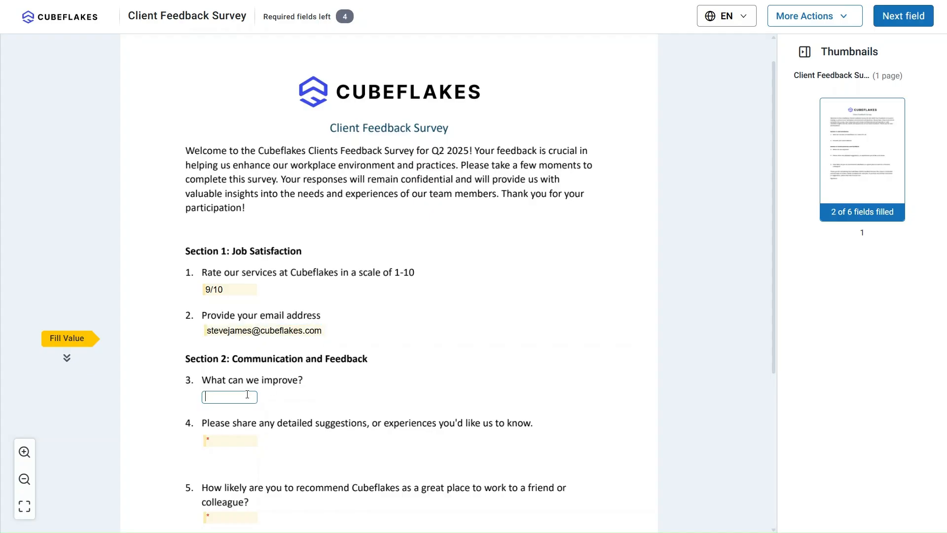
pyautogui.write('Fast replies')
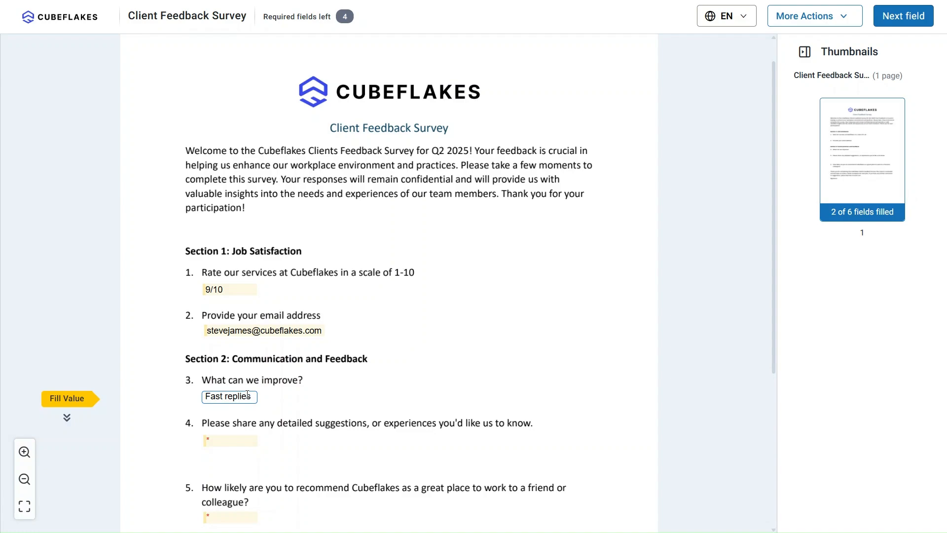
pyautogui.press('Return')
pyautogui.write('App stability')
# In the detailed suggestions field, enter "Your services are very good, but faster replies would be awesome and impactful." and start a new line
pyautogui.click(261, 406)
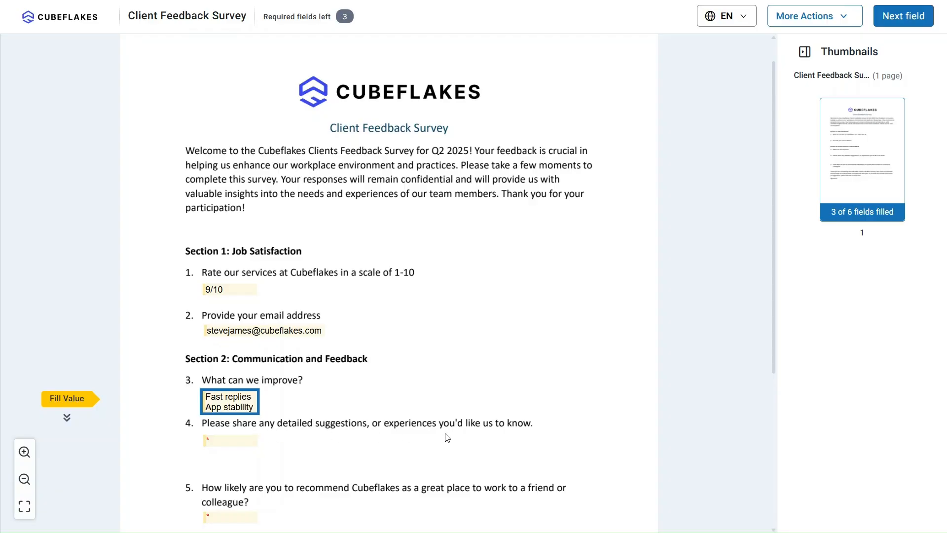
pyautogui.click(250, 447)
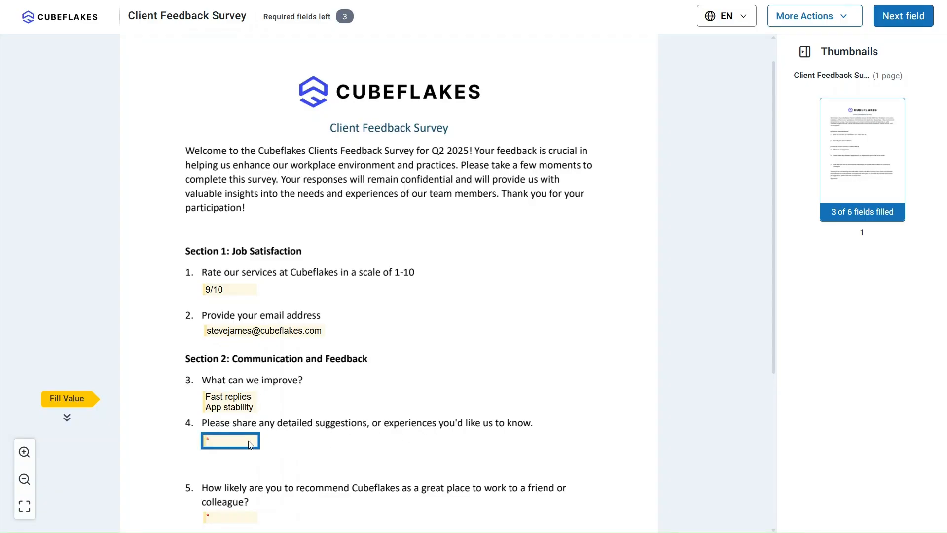
pyautogui.write('Your services are very good, but faster replies would be awesome')
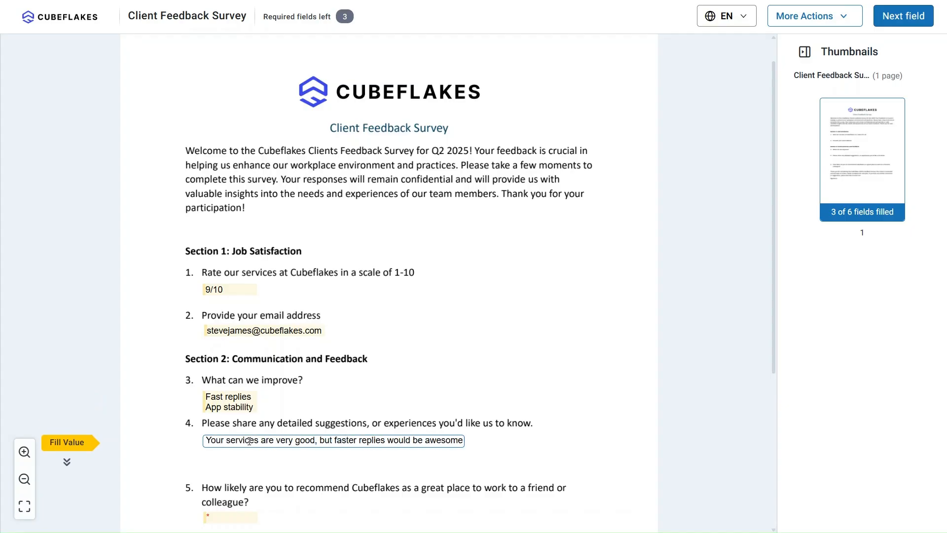
pyautogui.write(' and impactful.')
pyautogui.press('Return')
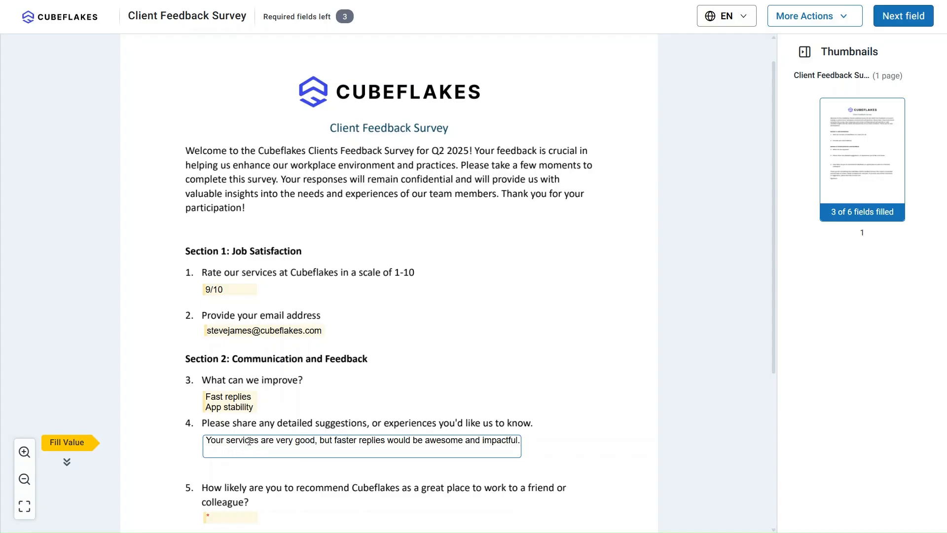
# Add the second line "The work life balance is generally good and the team culture is positive. overall, it is a great place to develop."
pyautogui.write('The work life balance is generally good')
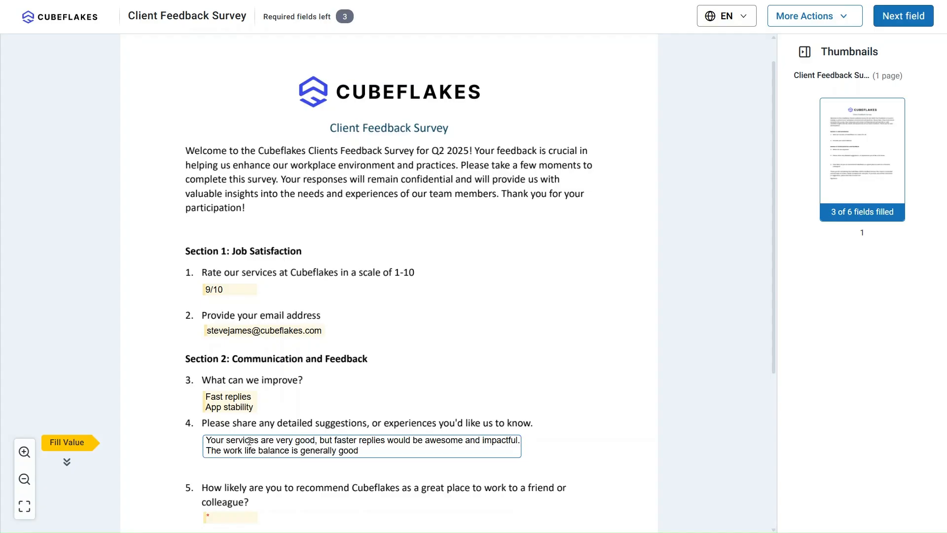
pyautogui.write(' and the team culture is positive. over')
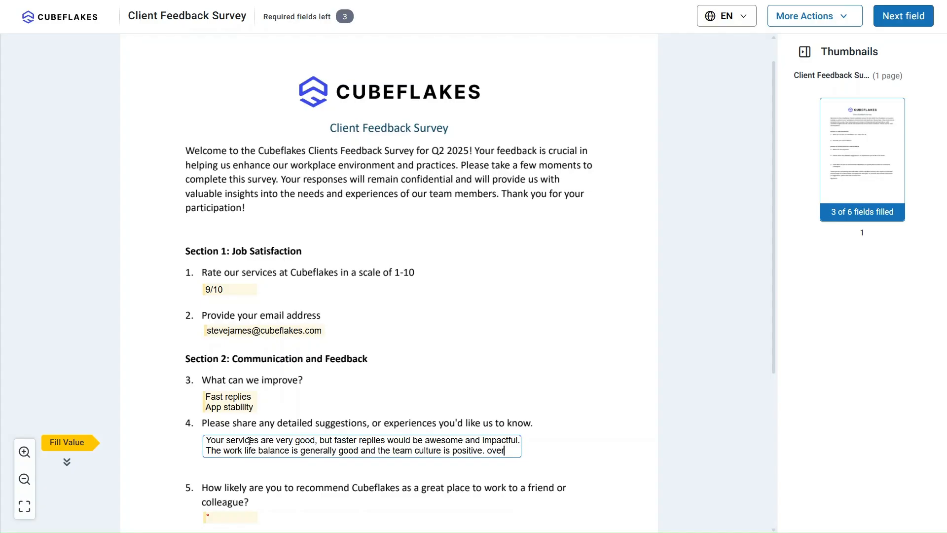
pyautogui.write('all, it is a great place to develop.')
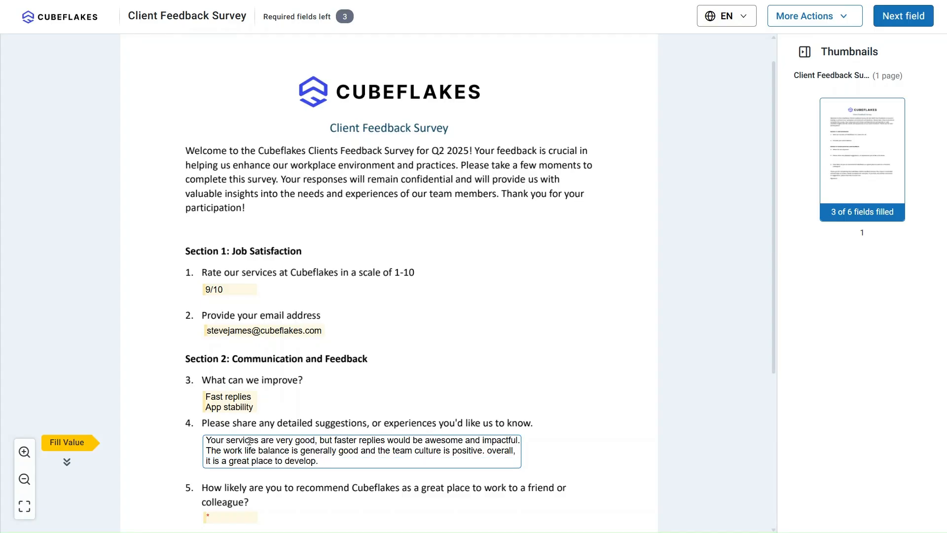
pyautogui.click(539, 471)
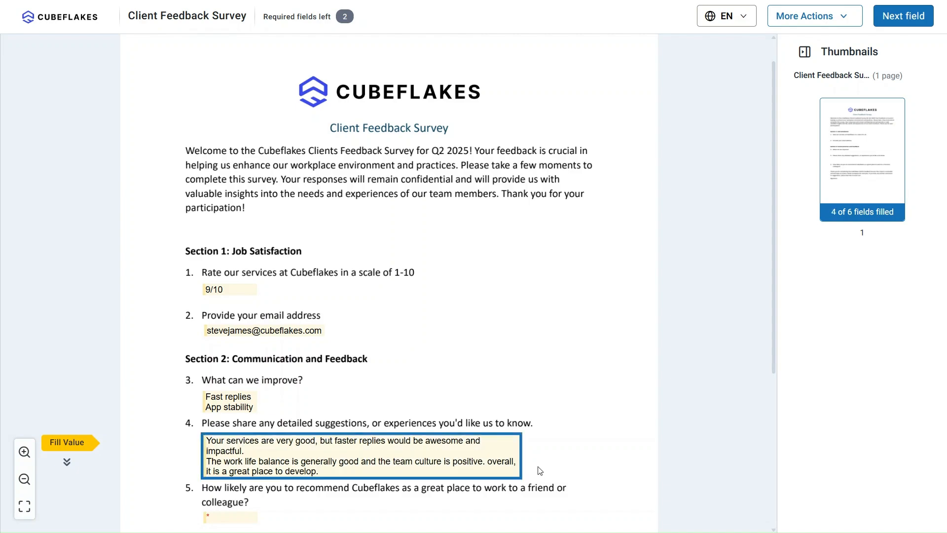
# Answer the recommendation question with "Very likely"
pyautogui.scroll(-2, 540, 470)
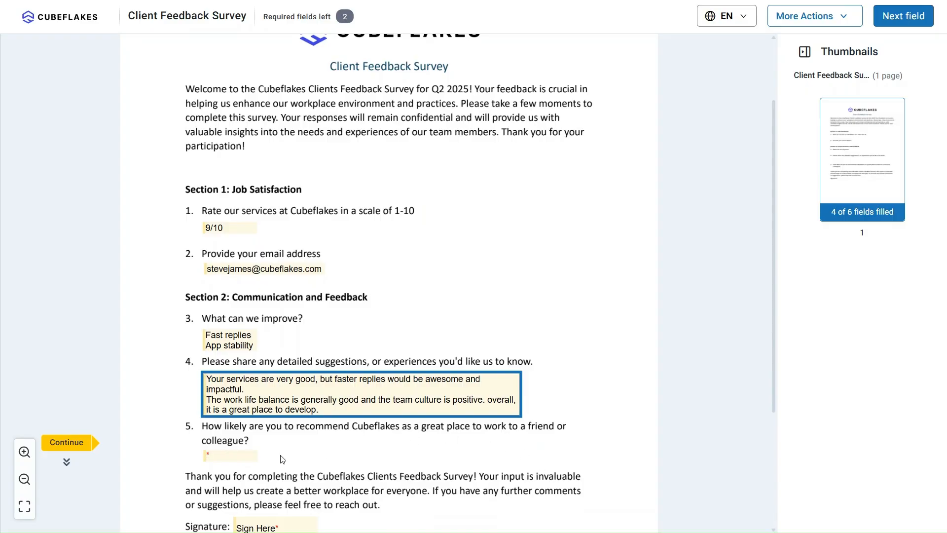
pyautogui.click(241, 457)
pyautogui.write('Ver')
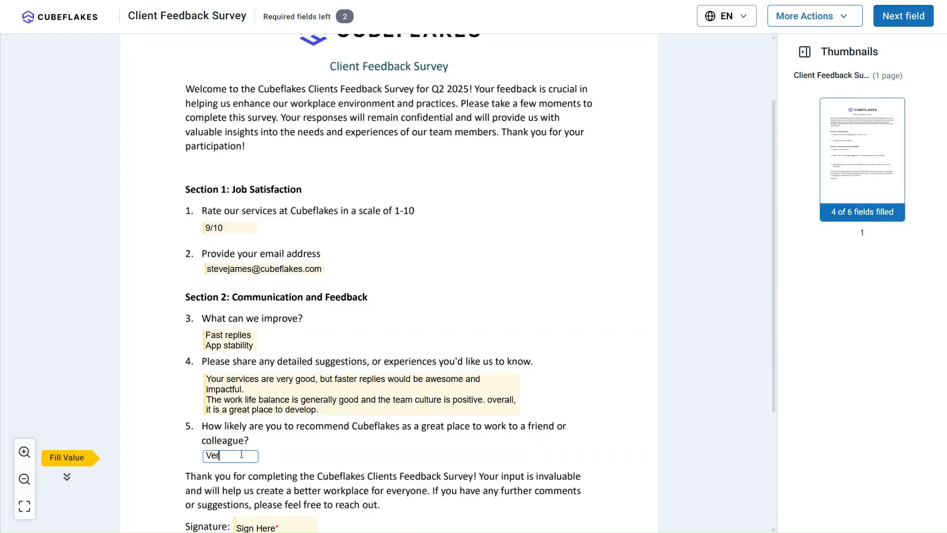
pyautogui.write('y likely')
pyautogui.click(262, 461)
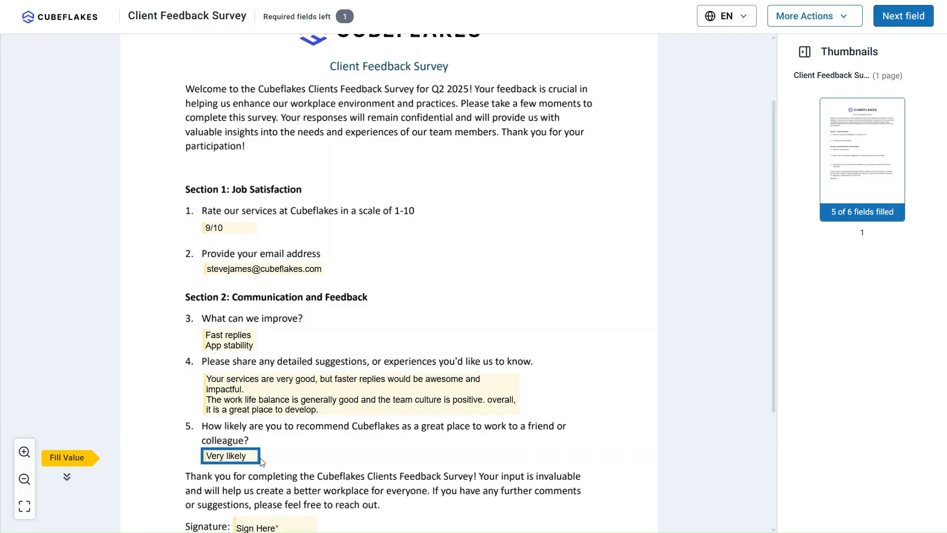
# Apply the signer's signature in the Signature field and finish signing the survey
pyautogui.scroll(-3, 318, 454)
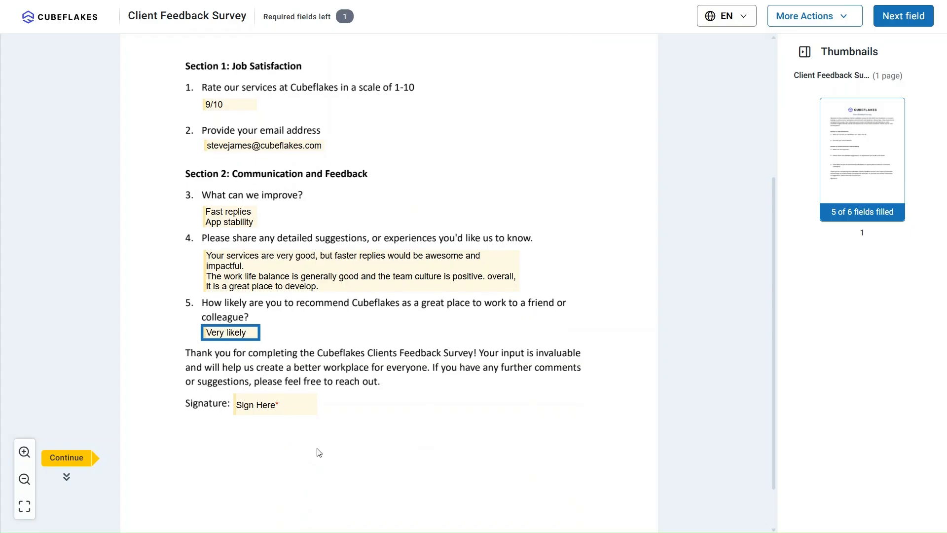
pyautogui.click(274, 403)
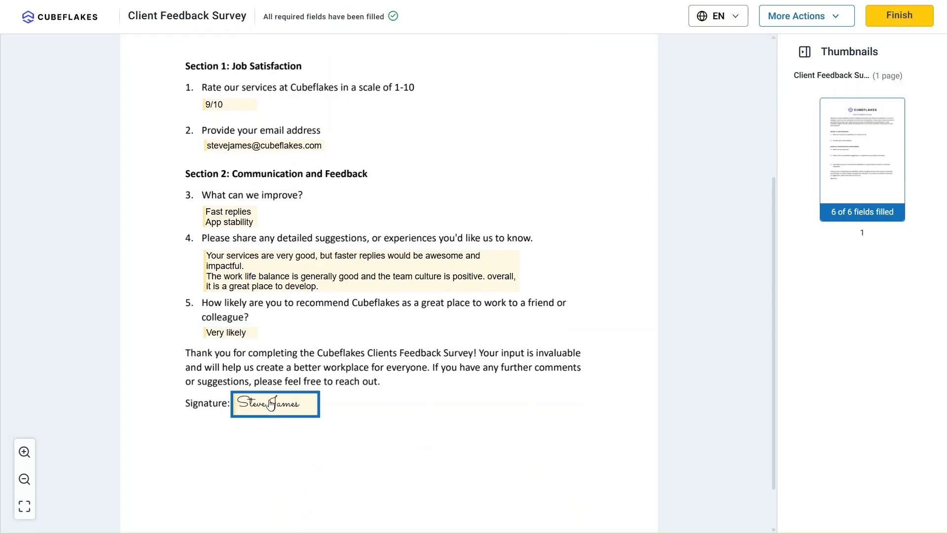
pyautogui.scroll(3, 402, 389)
pyautogui.click(901, 17)
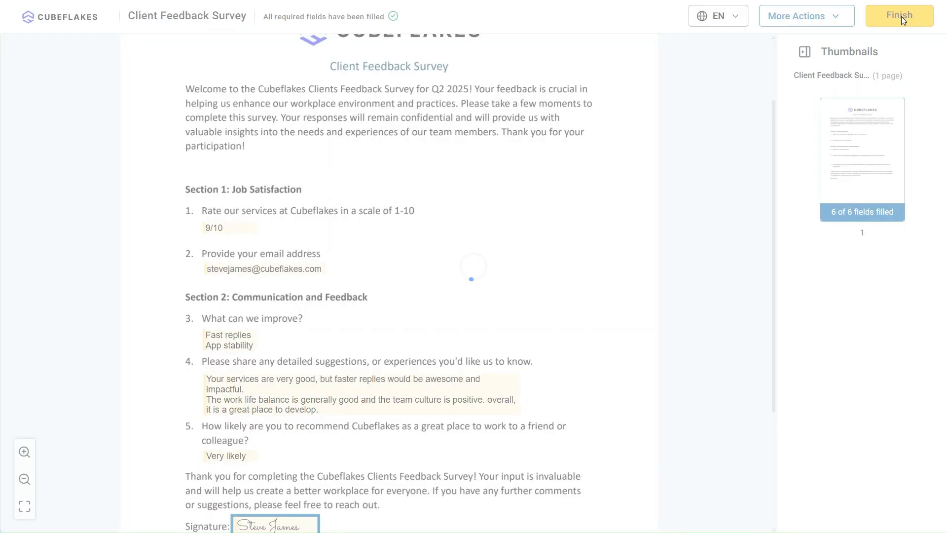